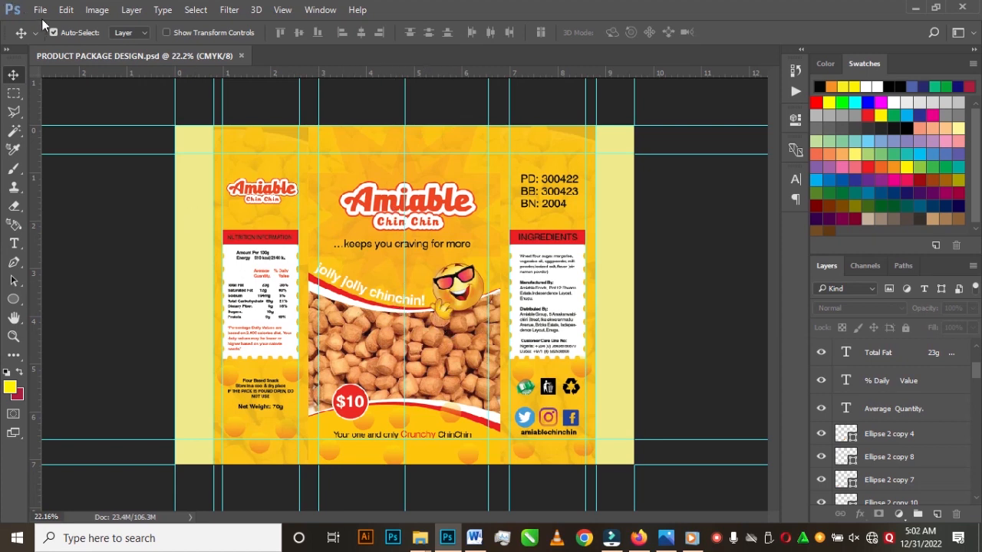
Save the package design as a JPEG at maximum quality 12 and close the document.
{"action": "key", "text": "ctrl+shift+s"}
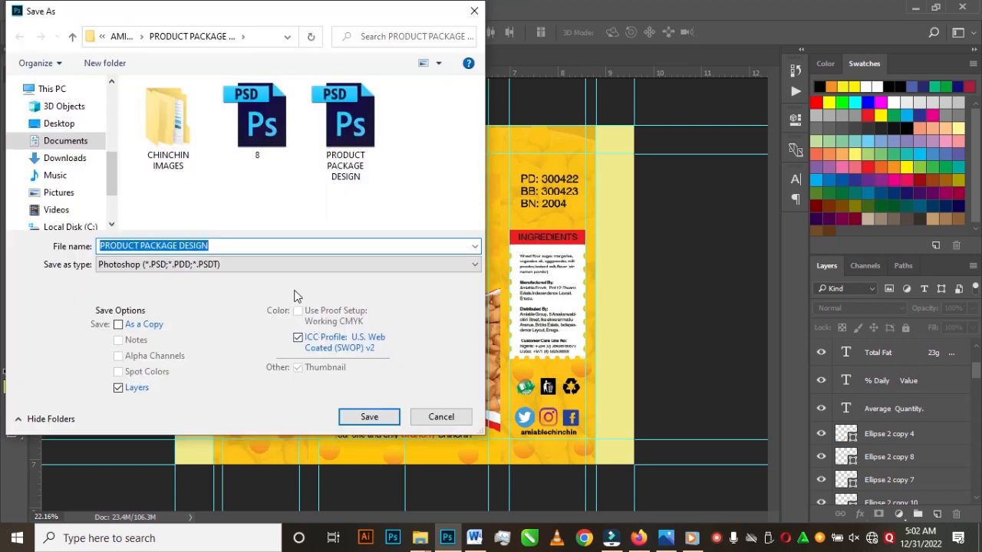
{"action": "left_click", "coordinate": [218, 264]}
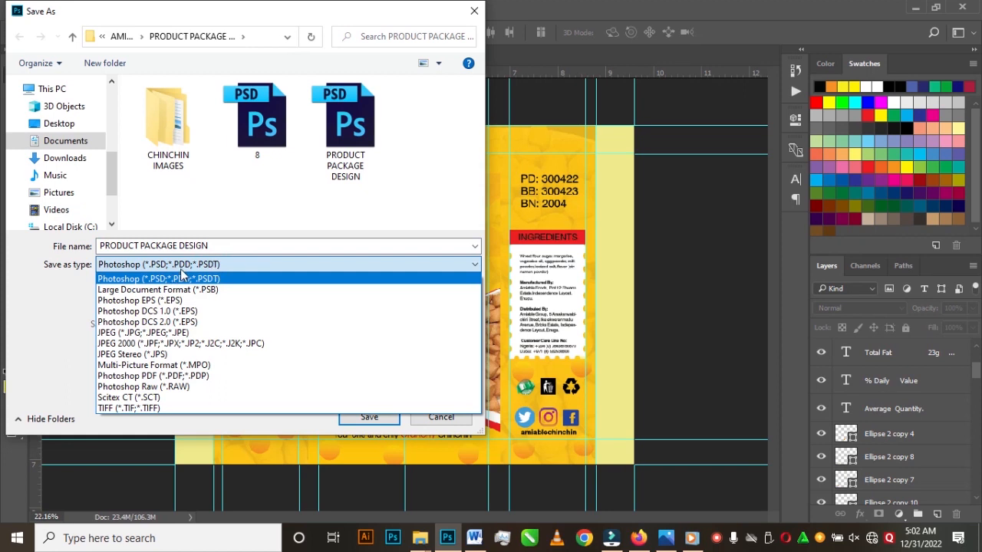
{"action": "left_click", "coordinate": [178, 332]}
{"action": "left_click", "coordinate": [368, 419]}
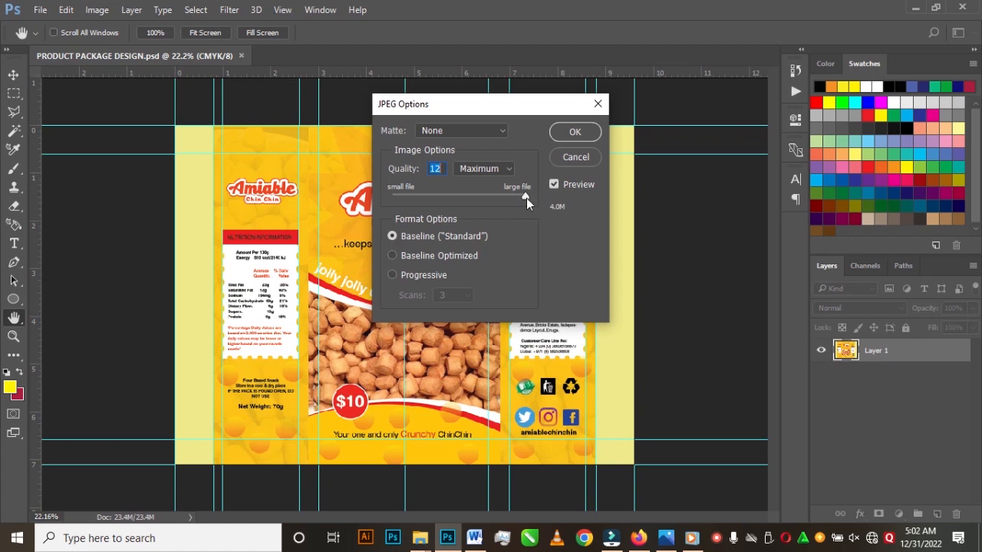
{"action": "left_click", "coordinate": [576, 131]}
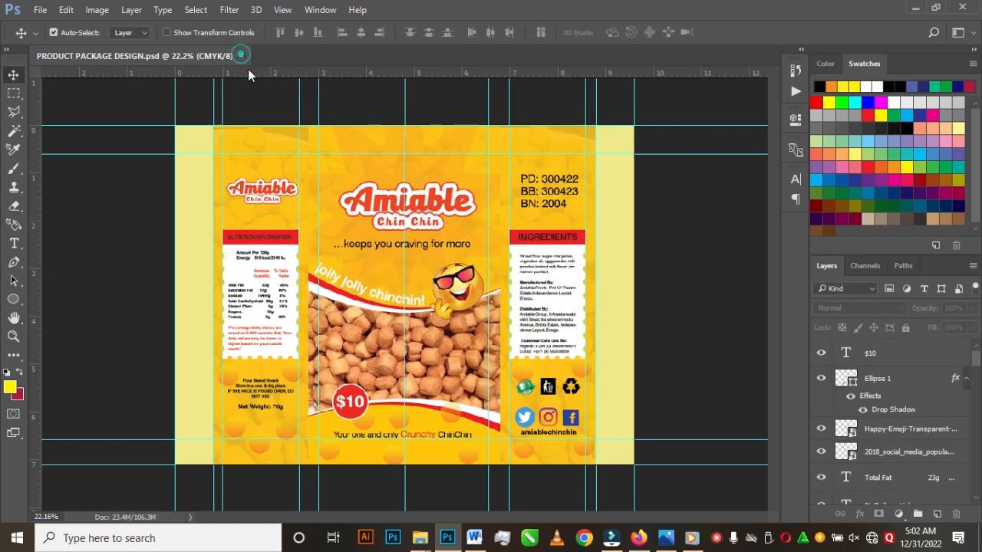
{"action": "left_click", "coordinate": [241, 55]}
Open the pouch mockup file 8 from the PRODUCT PACKAGE DESIGN folder.
{"action": "mouse_move", "coordinate": [415, 543]}
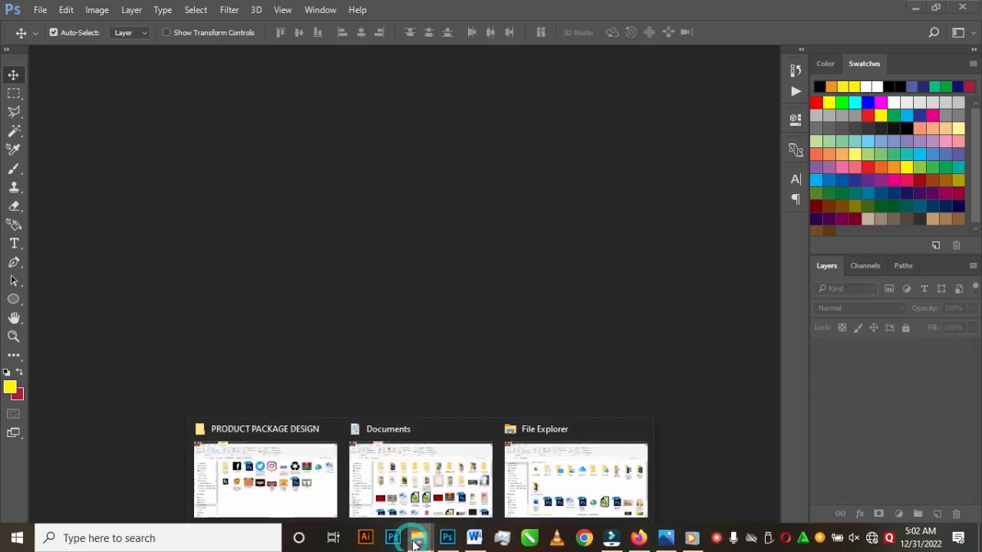
{"action": "left_click", "coordinate": [263, 469]}
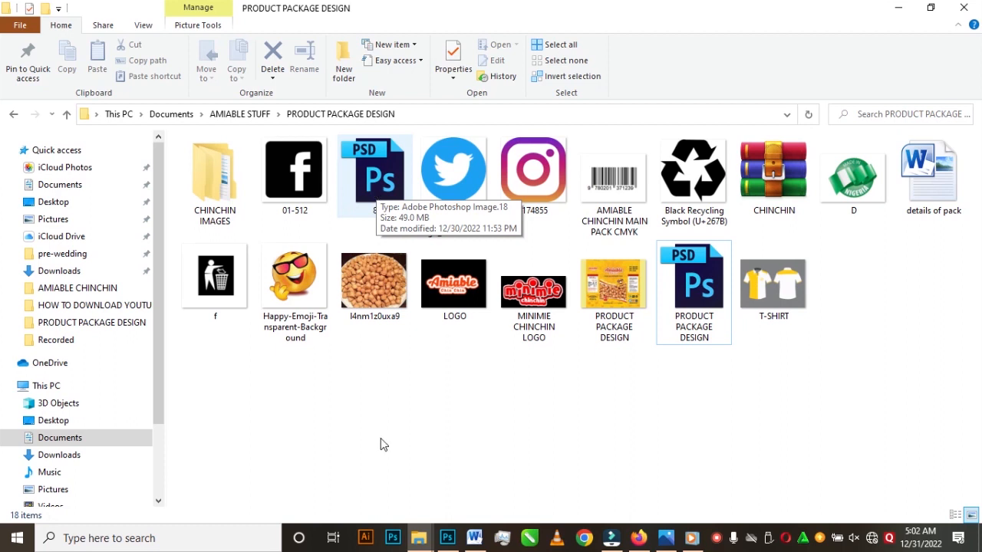
{"action": "left_click", "coordinate": [376, 188]}
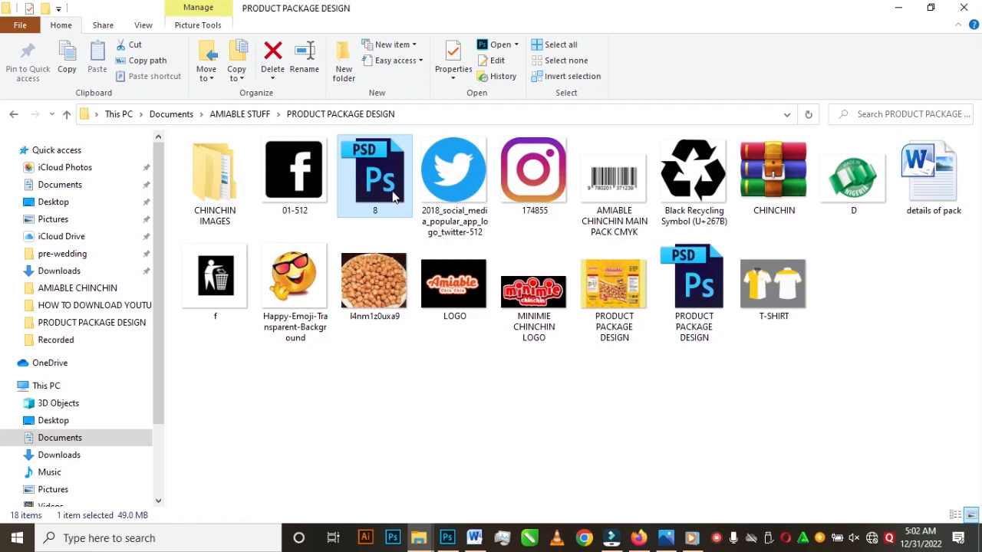
{"action": "double_click", "coordinate": [378, 189]}
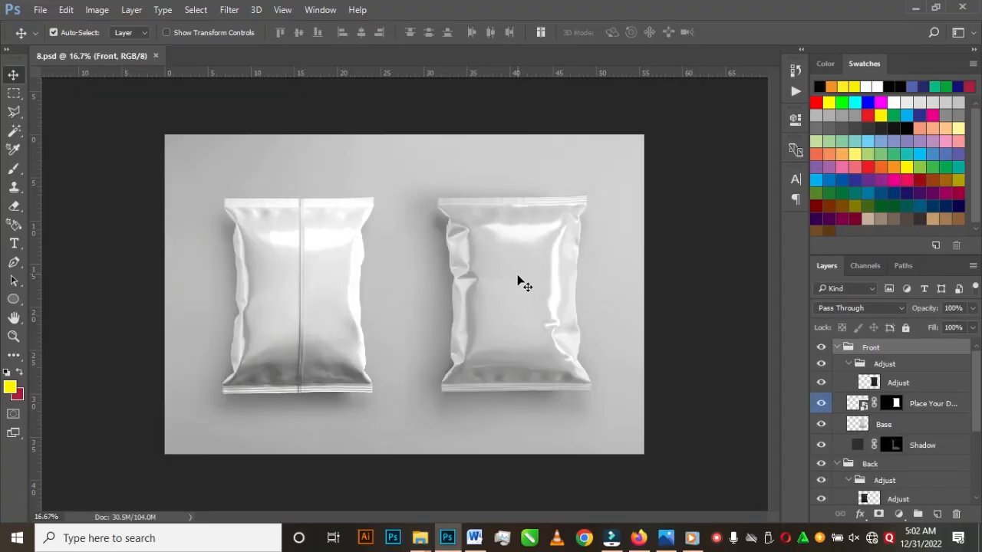
Open the contents of the Front group's Place Your Design Here smart object.
{"action": "left_click", "coordinate": [519, 298]}
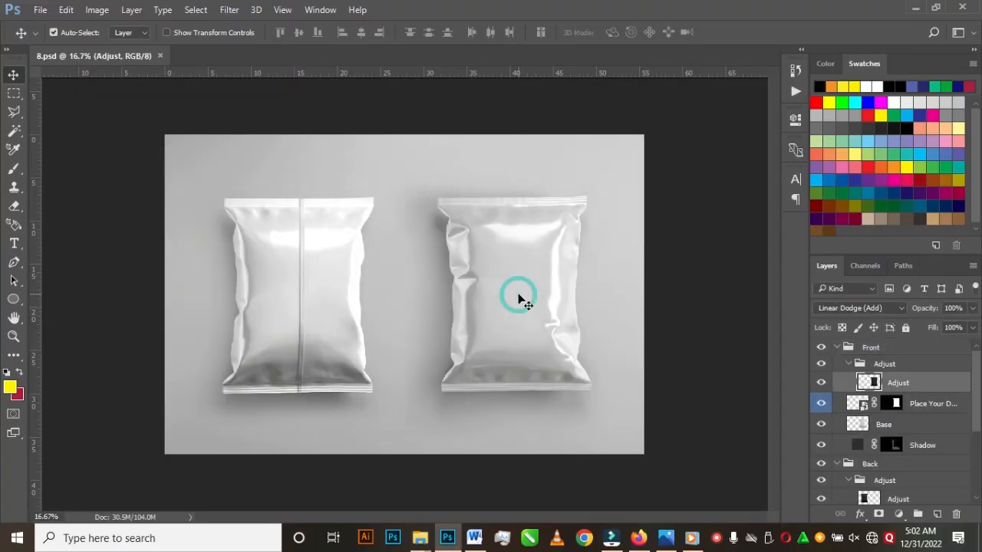
{"action": "double_click", "coordinate": [863, 406]}
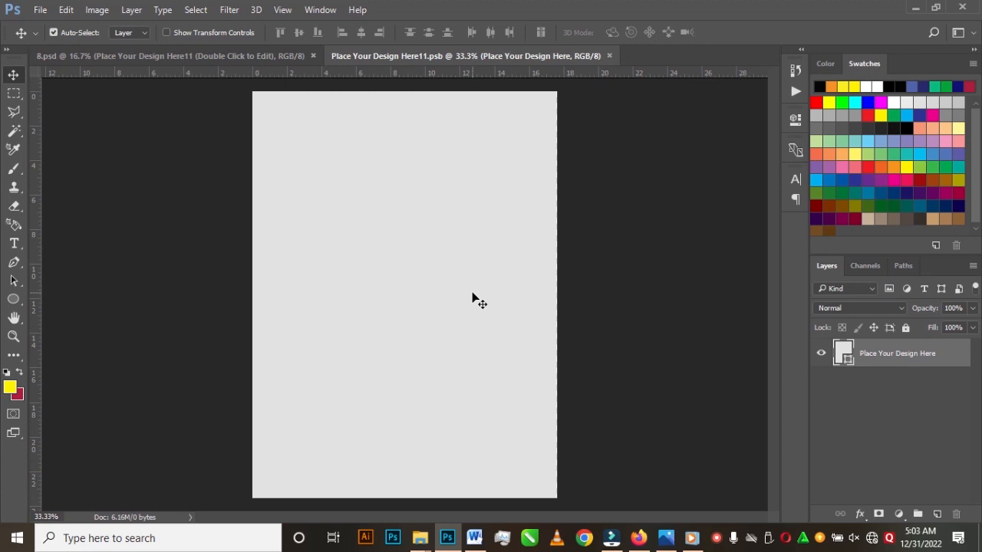
{"action": "left_click", "coordinate": [466, 253]}
Place the PRODUCT PACKAGE DESIGN JPEG into the front artwork document, scaled proportionally to about 165%.
{"action": "mouse_move", "coordinate": [420, 538]}
{"action": "left_click", "coordinate": [295, 478]}
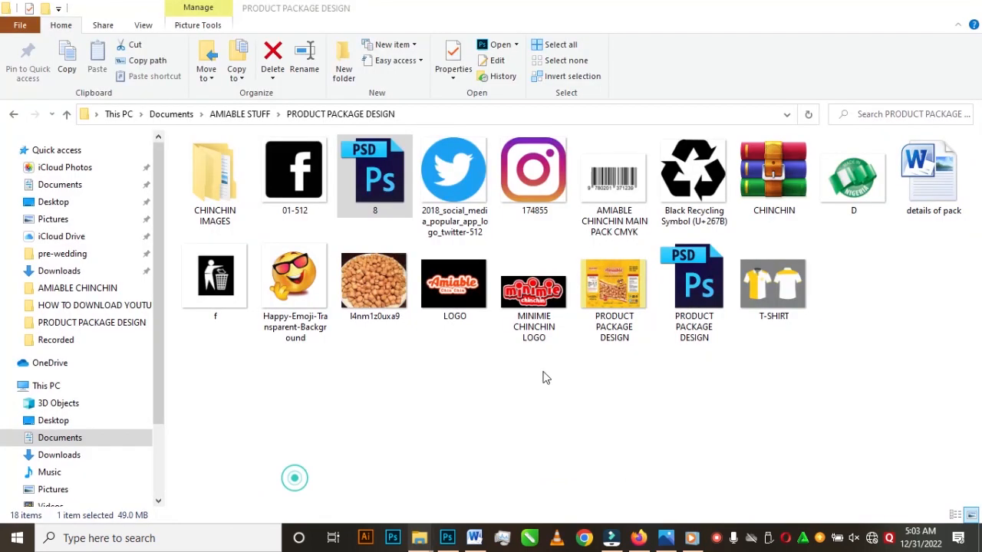
{"action": "double_click", "coordinate": [622, 297]}
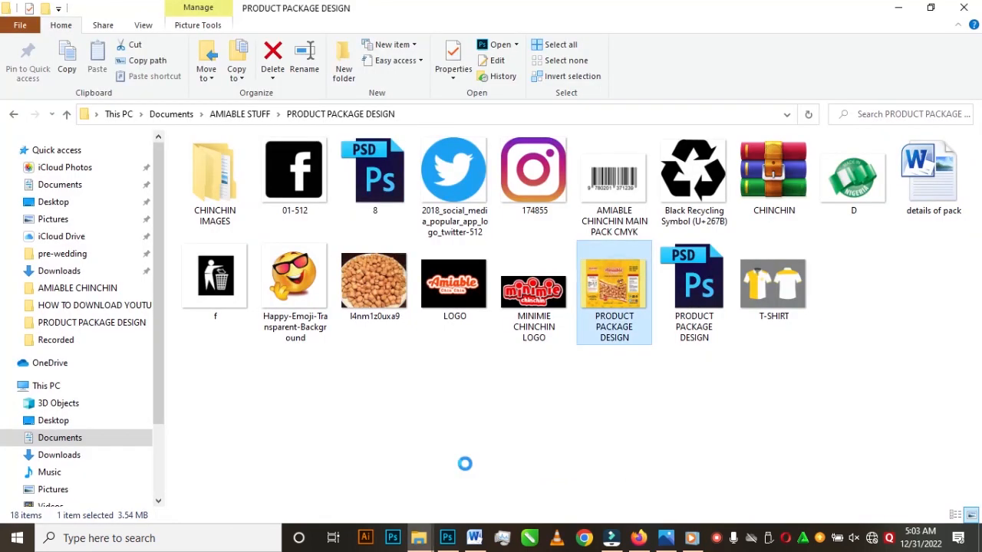
{"action": "left_click_drag", "start_coordinate": [451, 538], "coordinate": [451, 303]}
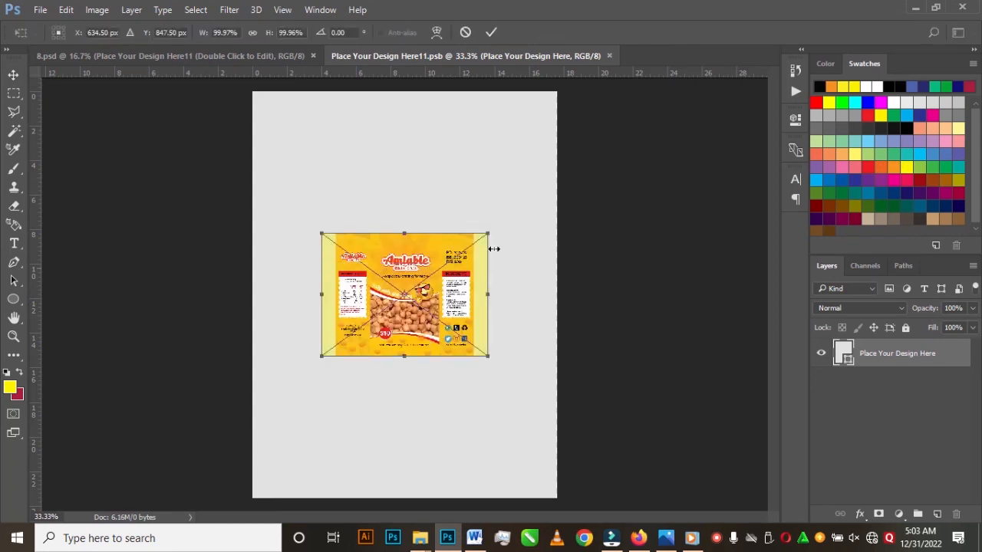
{"action": "left_click_drag", "start_coordinate": [488, 232], "coordinate": [527, 138]}
{"action": "left_click", "coordinate": [491, 32]}
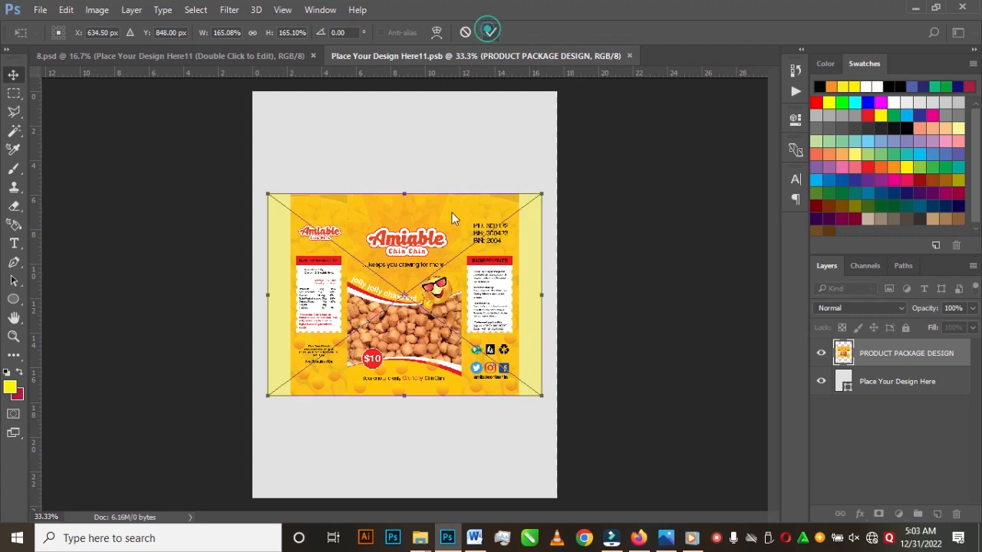
Select the design's central front panel with a rectangular marquee and rasterize the PRODUCT PACKAGE DESIGN layer.
{"action": "left_click", "coordinate": [17, 97]}
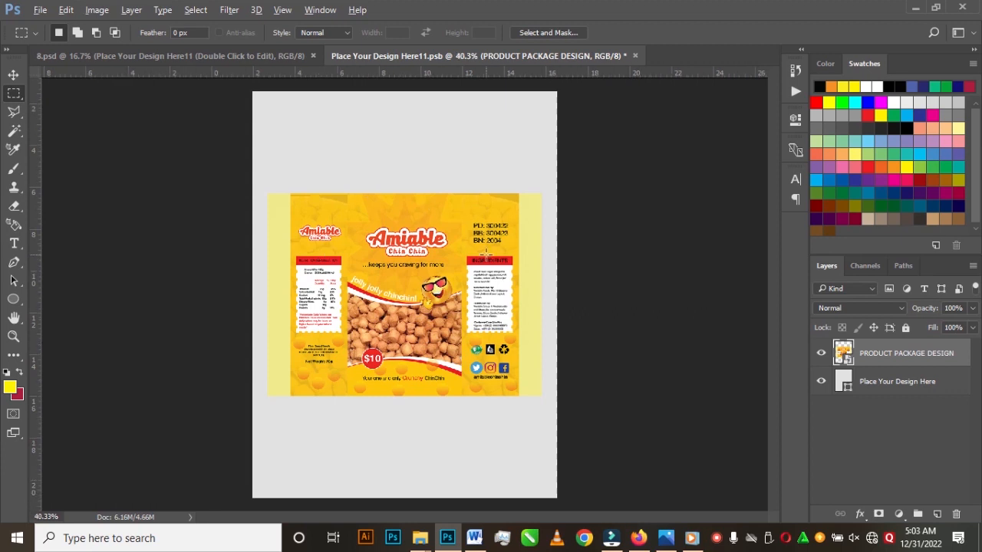
{"action": "scroll", "coordinate": [337, 177], "scroll_direction": "up", "scroll_amount": 2}
{"action": "left_click_drag", "start_coordinate": [293, 165], "coordinate": [462, 473]}
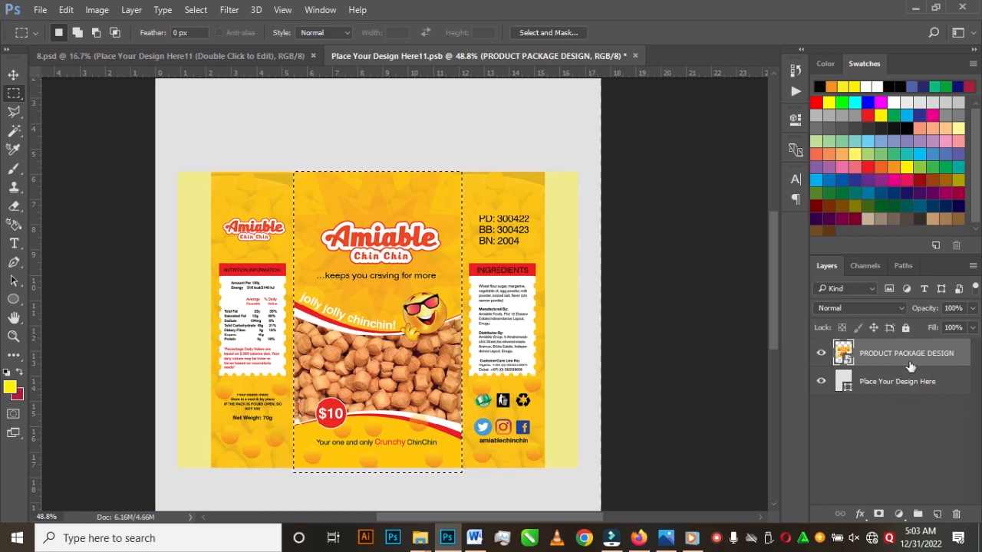
{"action": "right_click", "coordinate": [941, 359]}
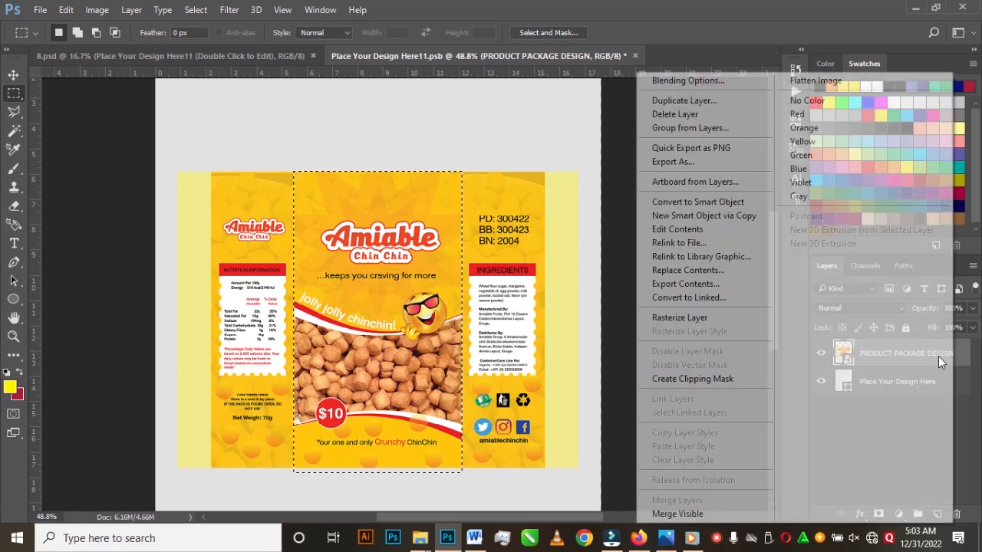
{"action": "left_click", "coordinate": [721, 317]}
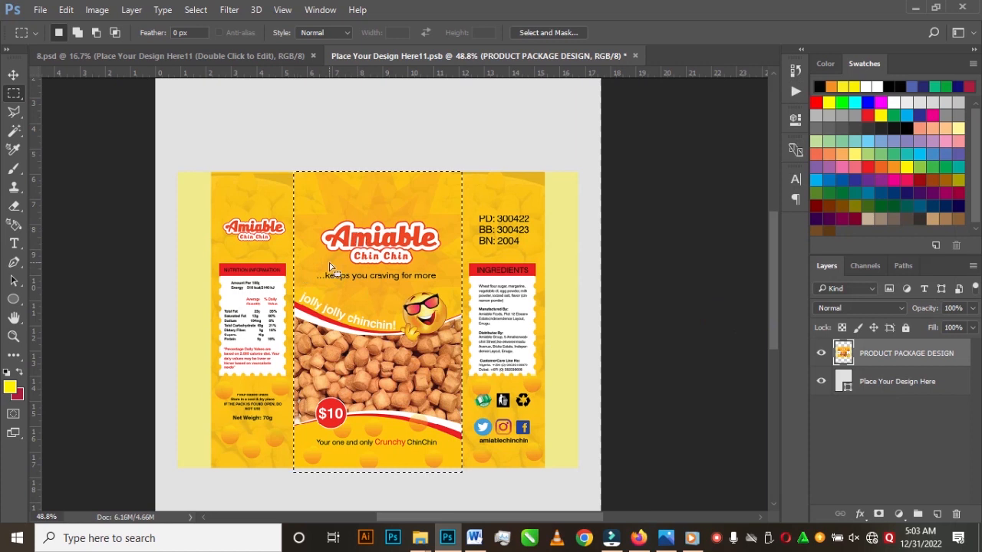
Copy the selected front panel to a new layer and delete the PRODUCT PACKAGE DESIGN layer.
{"action": "right_click", "coordinate": [383, 192]}
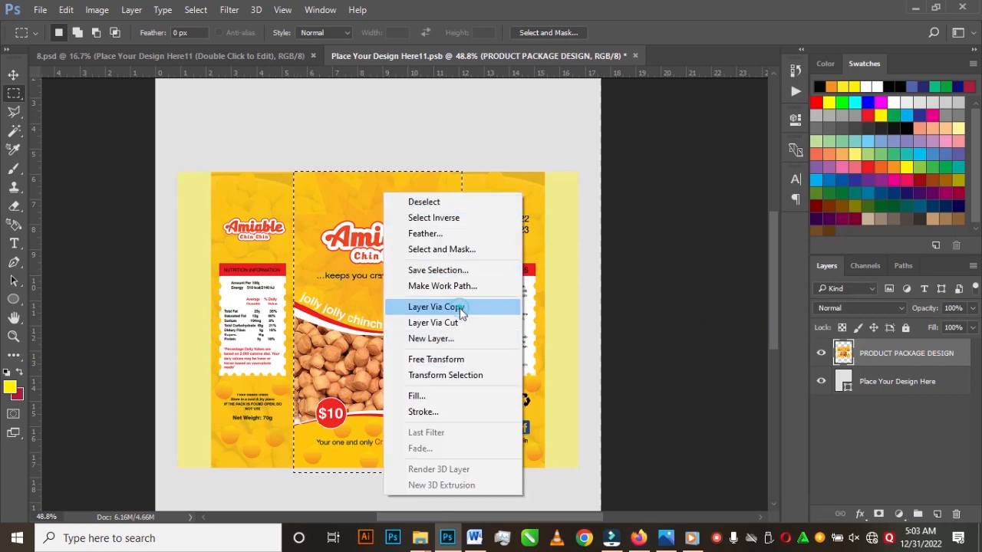
{"action": "left_click", "coordinate": [460, 308]}
{"action": "left_click", "coordinate": [858, 384]}
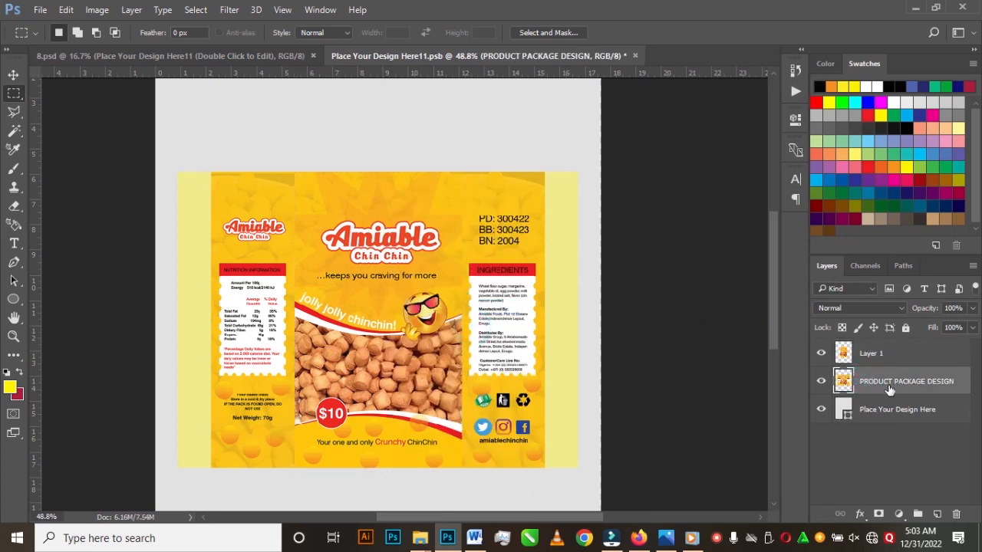
{"action": "key", "text": "Delete"}
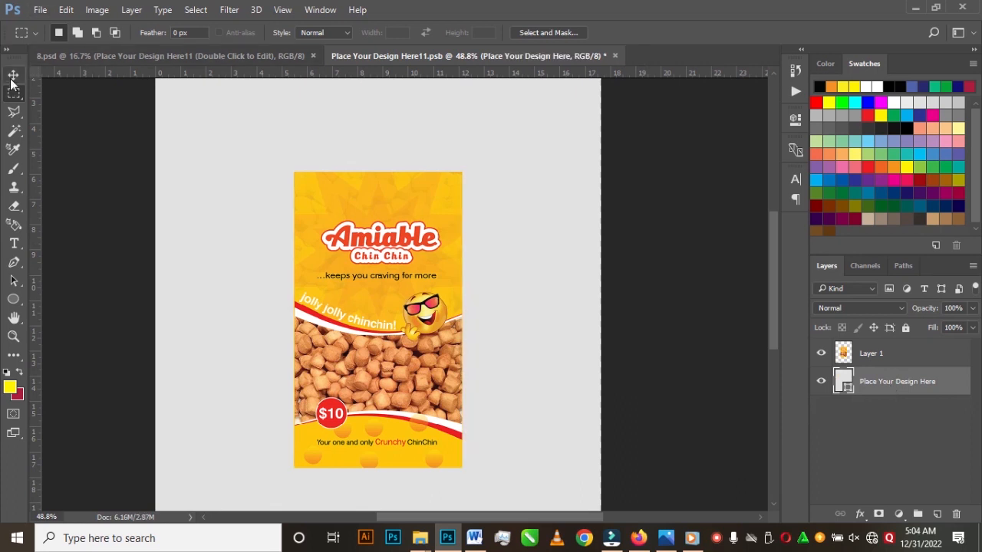
Enlarge the front panel layer proportionally and position it to cover the full canvas height, leaving narrow side margins.
{"action": "left_click", "coordinate": [13, 74]}
{"action": "scroll", "coordinate": [364, 290], "scroll_direction": "down", "scroll_amount": 3}
{"action": "left_click", "coordinate": [408, 294]}
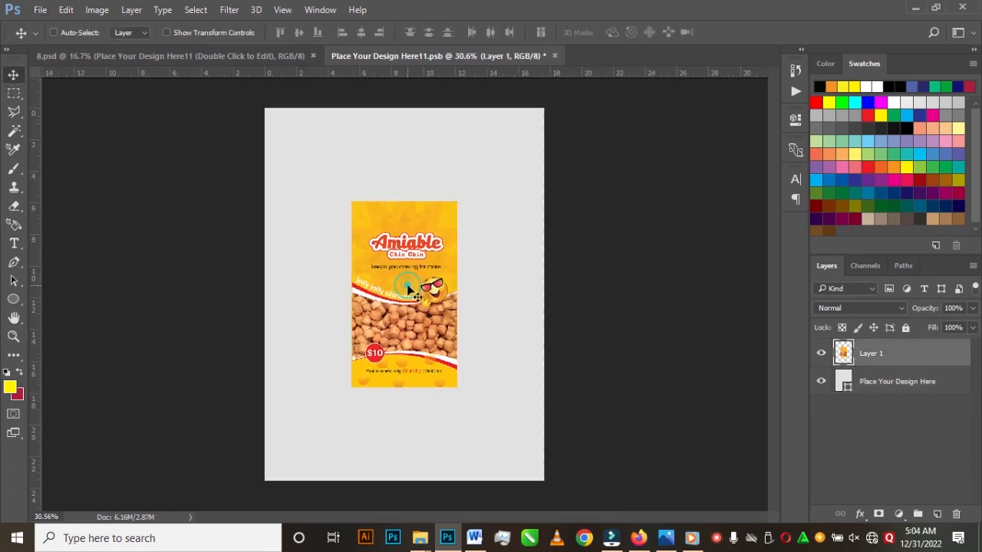
{"action": "key", "text": "ctrl+t"}
{"action": "left_click_drag", "start_coordinate": [456, 202], "coordinate": [517, 95]}
{"action": "left_click_drag", "start_coordinate": [470, 185], "coordinate": [468, 174]}
{"action": "key", "text": "Return"}
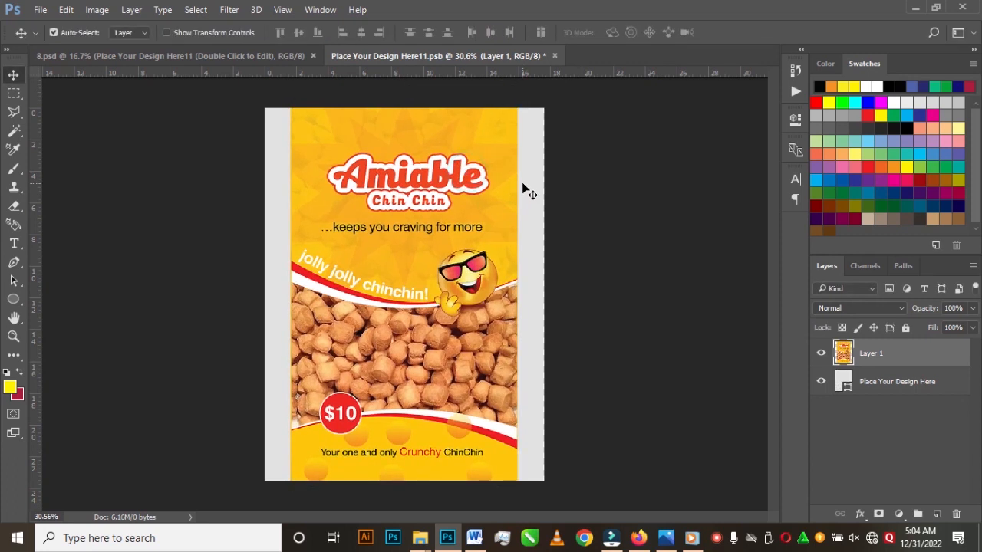
Try to stretch the front panel horizontally to fill the canvas width.
{"action": "left_click", "coordinate": [523, 184]}
{"action": "left_click", "coordinate": [524, 184]}
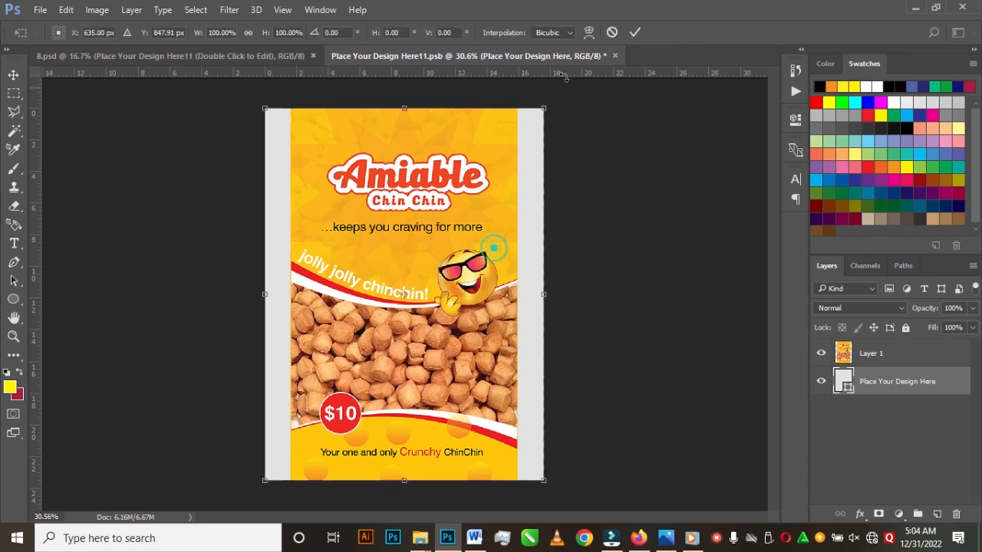
{"action": "left_click", "coordinate": [456, 208]}
{"action": "key", "text": "ctrl+t"}
{"action": "left_click_drag", "start_coordinate": [519, 287], "coordinate": [541, 286]}
{"action": "key", "text": "ctrl+z"}
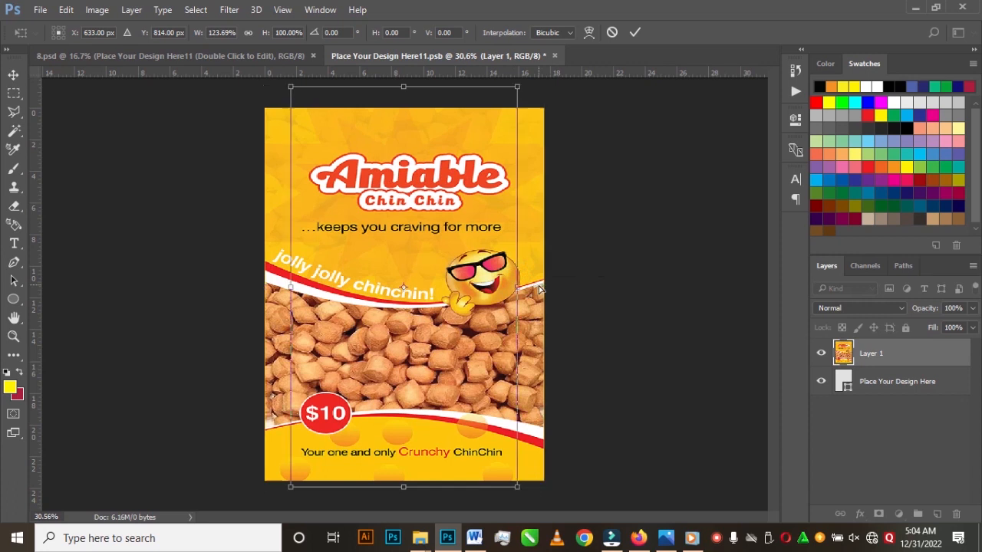
{"action": "left_click", "coordinate": [610, 33]}
Recolor the Place Your Design Here background layer with the yellow sampled from the front panel beside the emoji.
{"action": "left_click", "coordinate": [527, 241]}
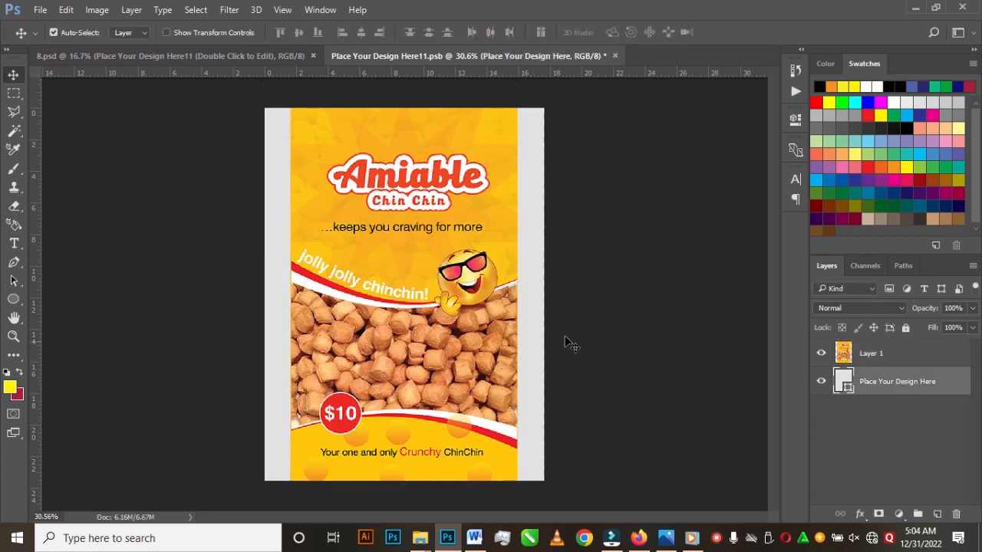
{"action": "left_click", "coordinate": [526, 324]}
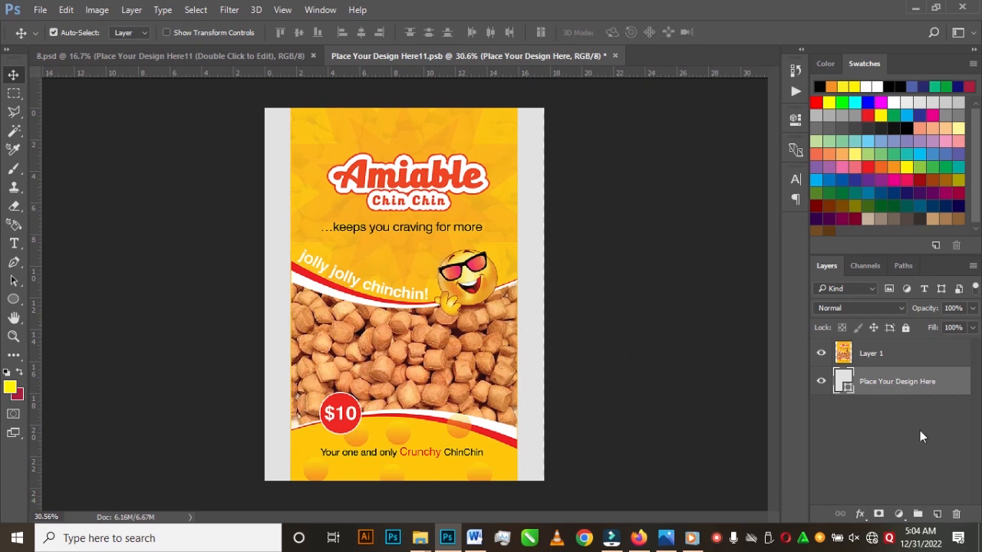
{"action": "double_click", "coordinate": [847, 388]}
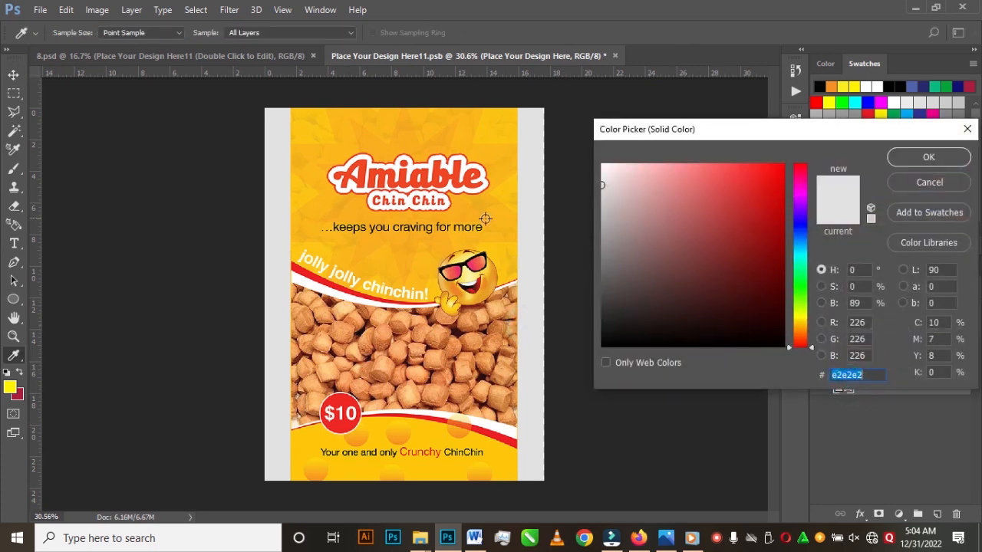
{"action": "left_click", "coordinate": [499, 249]}
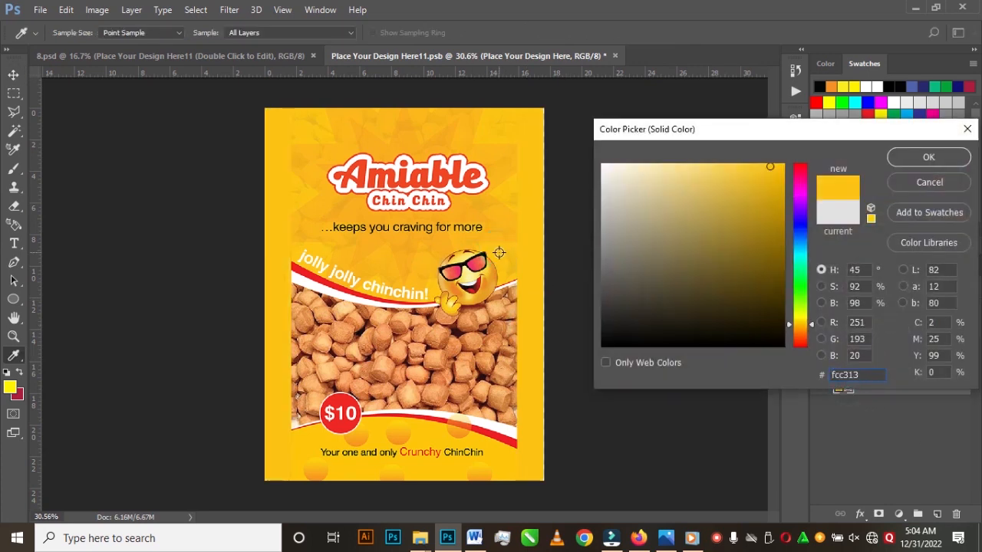
{"action": "left_click", "coordinate": [929, 157]}
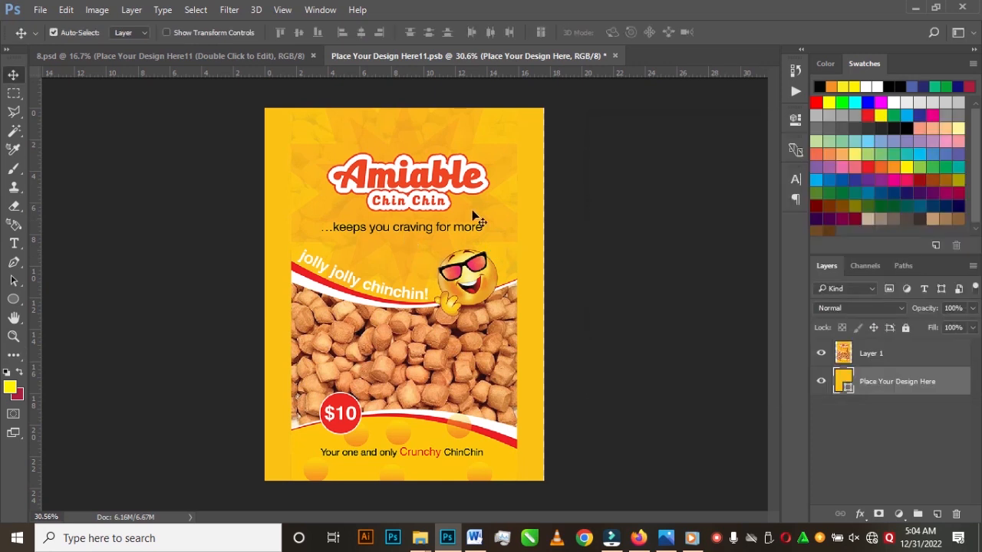
Close the front artwork document with its changes saved and check the front pouch in the mockup.
{"action": "left_click", "coordinate": [614, 56]}
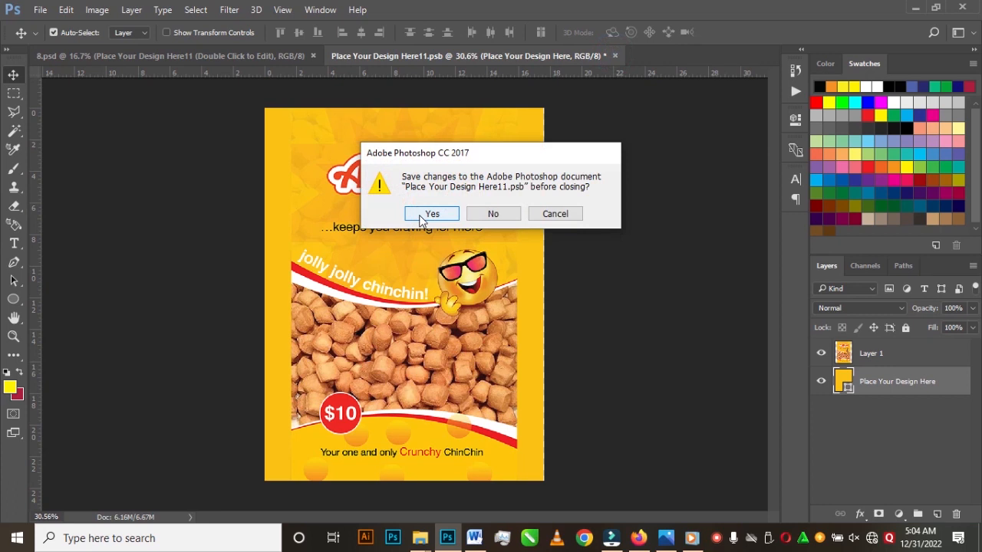
{"action": "left_click", "coordinate": [420, 217]}
{"action": "scroll", "coordinate": [526, 304], "scroll_direction": "up", "scroll_amount": 2}
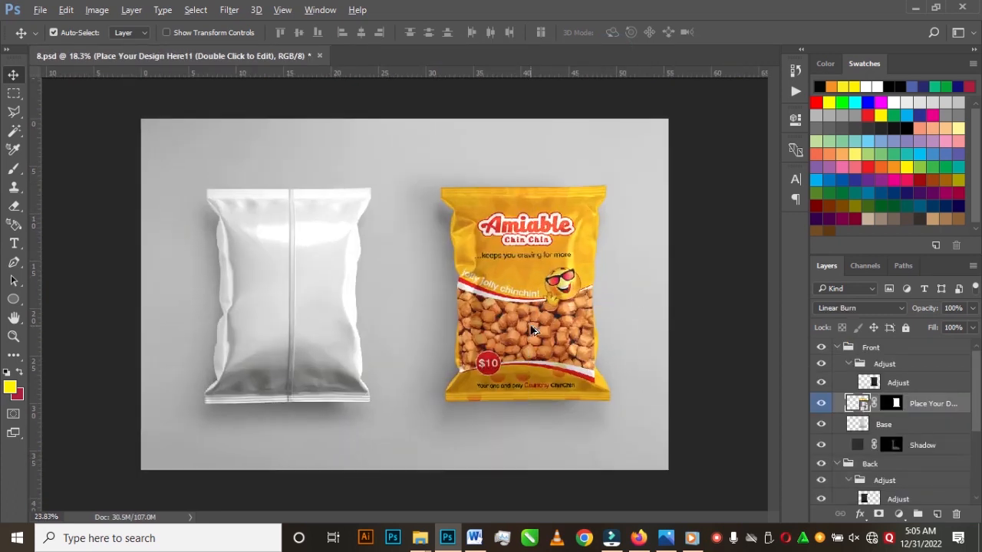
{"action": "scroll", "coordinate": [535, 330], "scroll_direction": "down", "scroll_amount": 3}
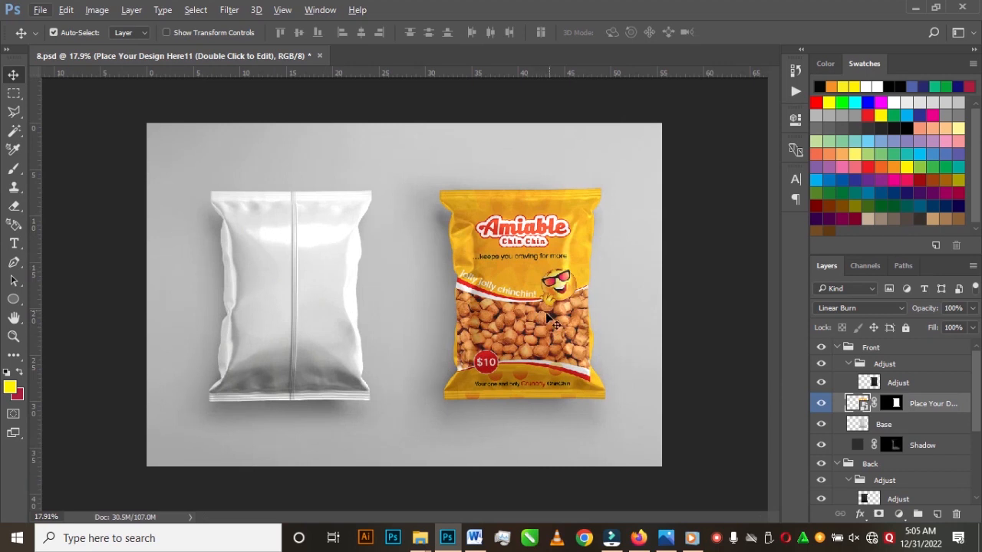
Open the contents of the Back group's Place Your Design Here smart object.
{"action": "left_click", "coordinate": [282, 298]}
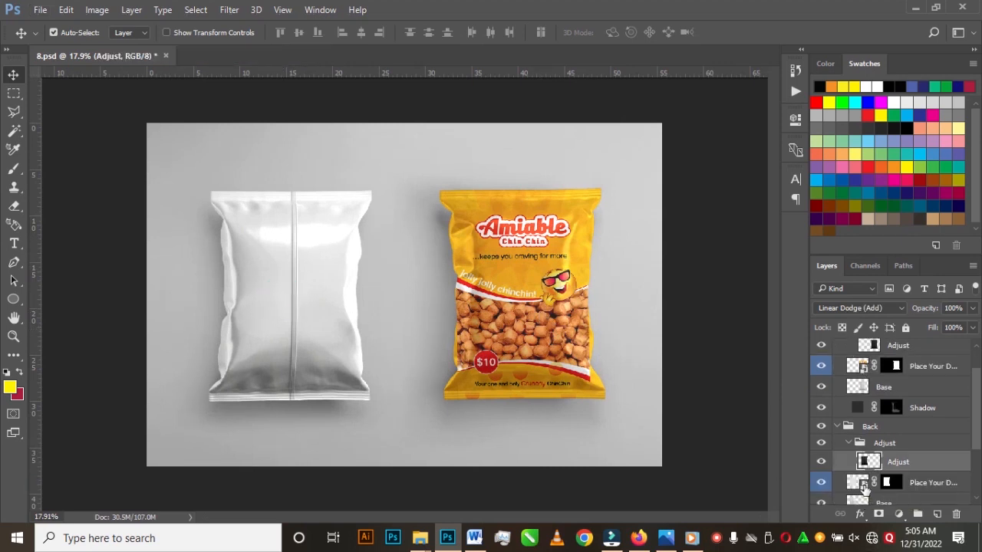
{"action": "left_click", "coordinate": [861, 485]}
{"action": "double_click", "coordinate": [862, 485]}
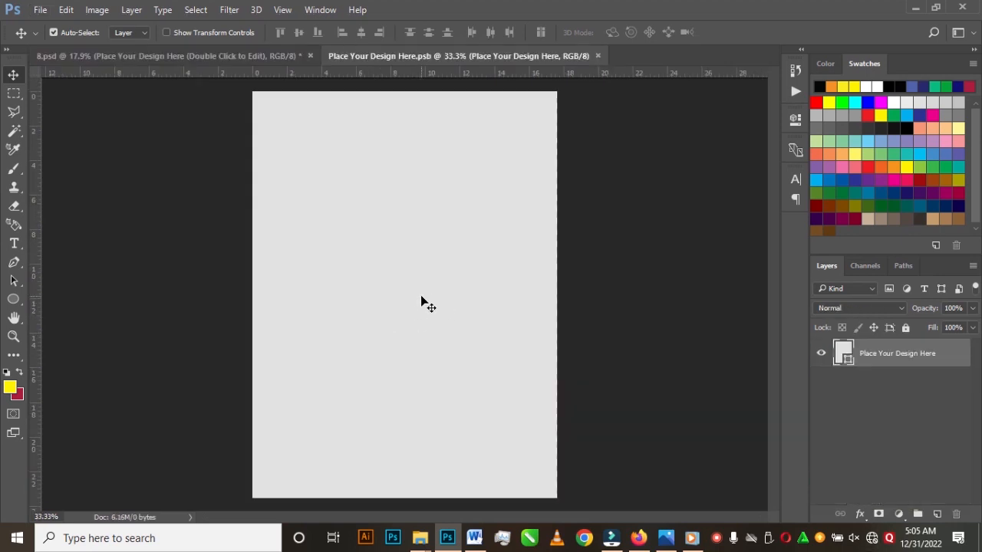
Place the PRODUCT PACKAGE DESIGN image into the back artwork and enlarge it to most of the canvas width.
{"action": "mouse_move", "coordinate": [419, 537]}
{"action": "left_click", "coordinate": [288, 480]}
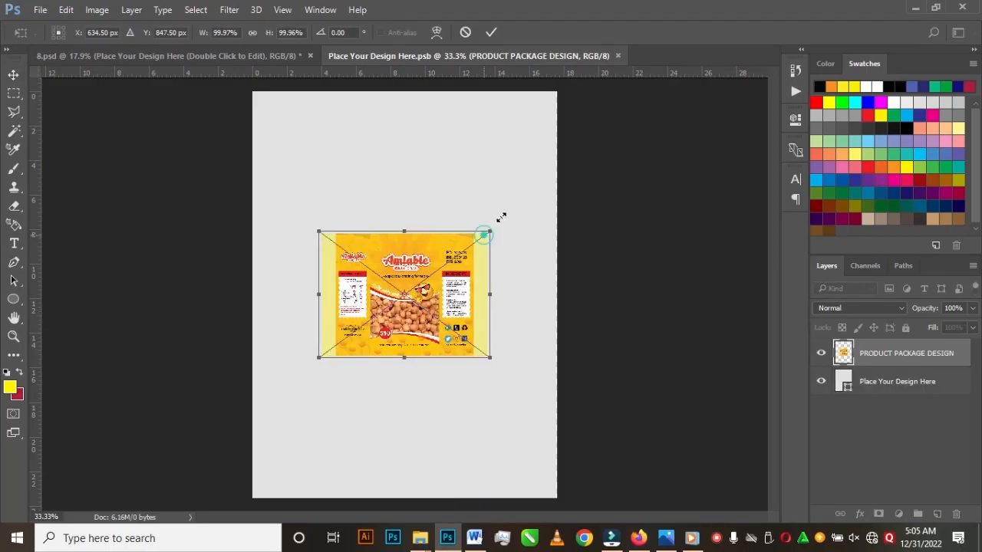
{"action": "left_click_drag", "start_coordinate": [502, 215], "coordinate": [521, 191]}
{"action": "left_click", "coordinate": [491, 33]}
{"action": "key", "text": "ctrl+0"}
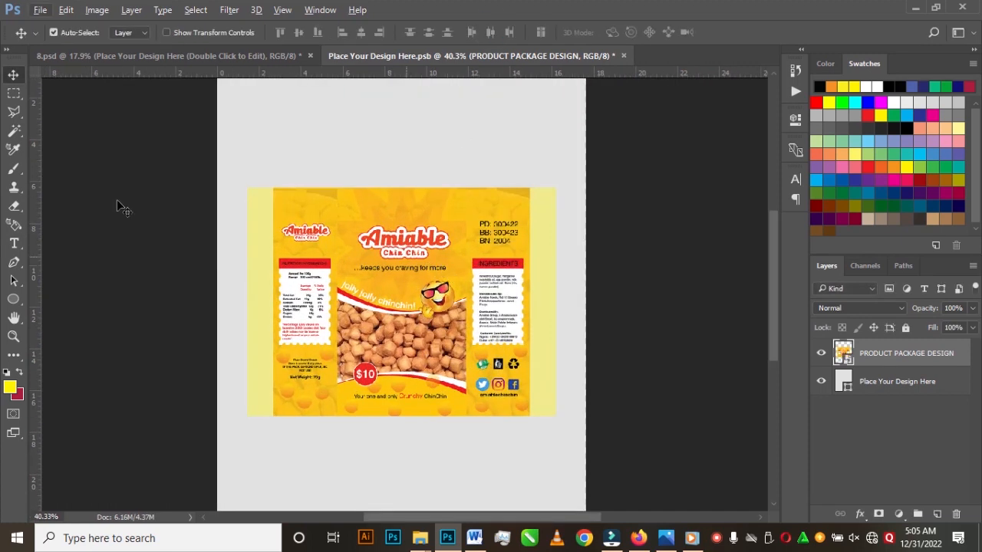
Rasterize the PRODUCT PACKAGE DESIGN layer and cut out its middle front panel with a rectangular selection.
{"action": "left_click", "coordinate": [14, 93]}
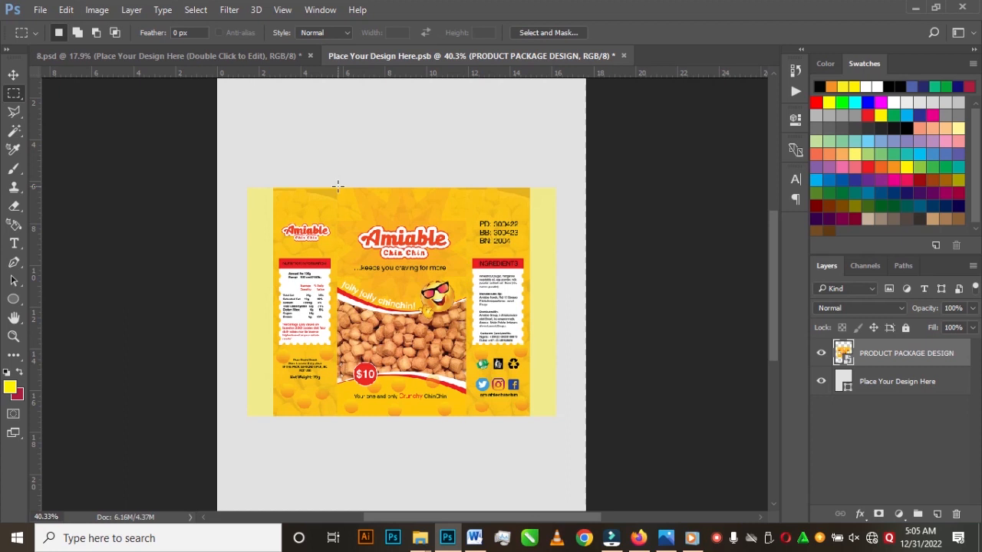
{"action": "right_click", "coordinate": [963, 349]}
{"action": "left_click", "coordinate": [696, 323]}
{"action": "scroll", "coordinate": [414, 307], "scroll_direction": "up", "scroll_amount": 3}
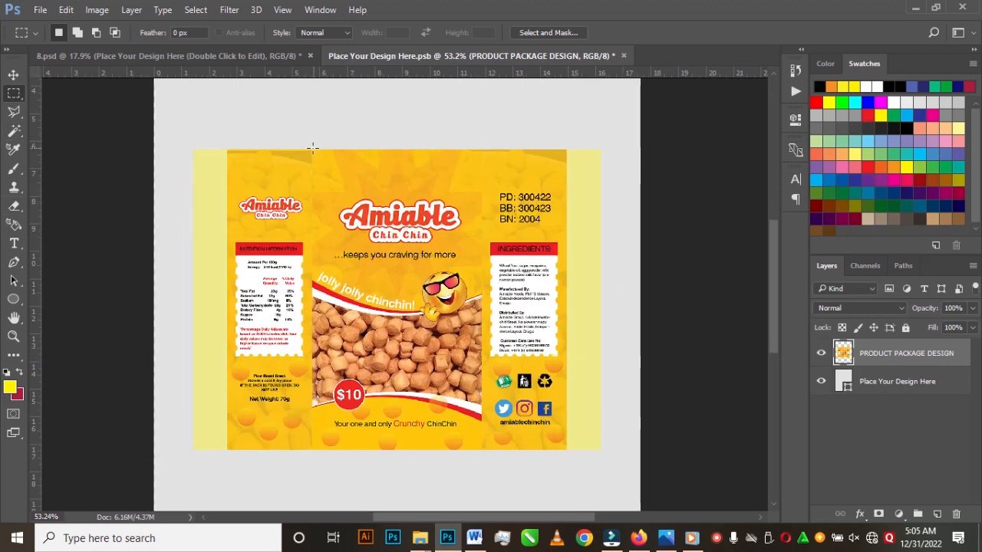
{"action": "left_click_drag", "start_coordinate": [312, 149], "coordinate": [483, 461]}
{"action": "key", "text": "ctrl+x"}
{"action": "key", "text": "ctrl+d"}
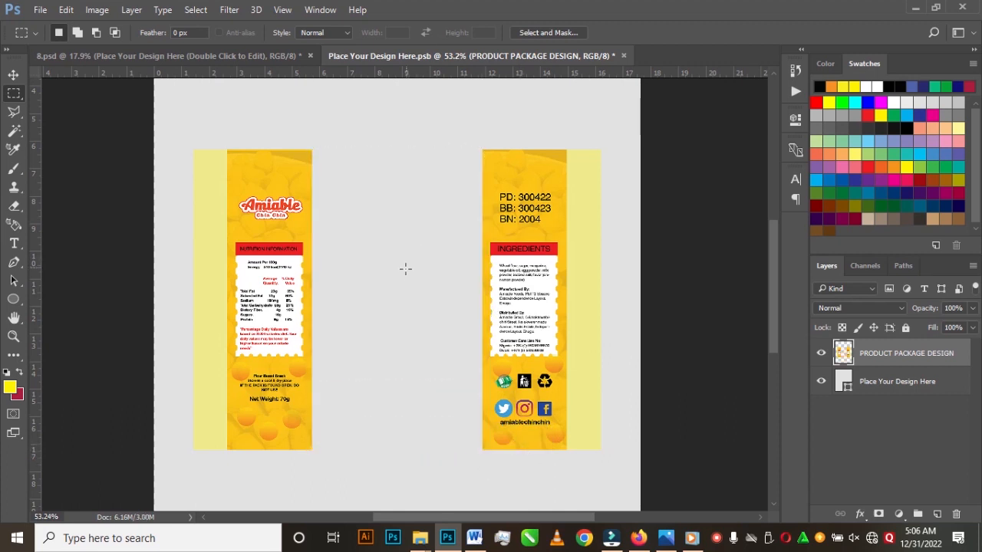
Delete the pale yellow strips at both outer edges of the package design using the Magic Wand tool.
{"action": "left_click", "coordinate": [15, 132]}
{"action": "right_click", "coordinate": [15, 132]}
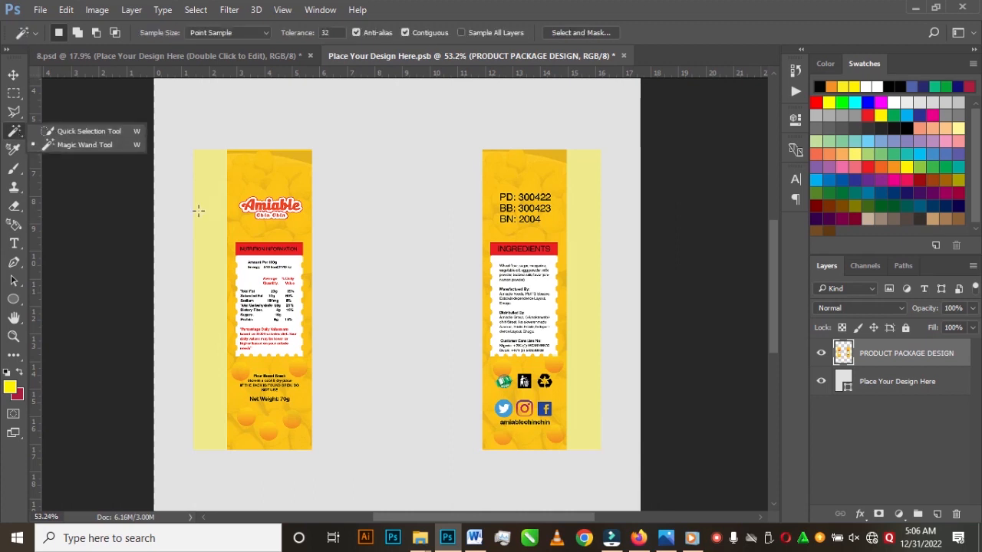
{"action": "left_click", "coordinate": [76, 145]}
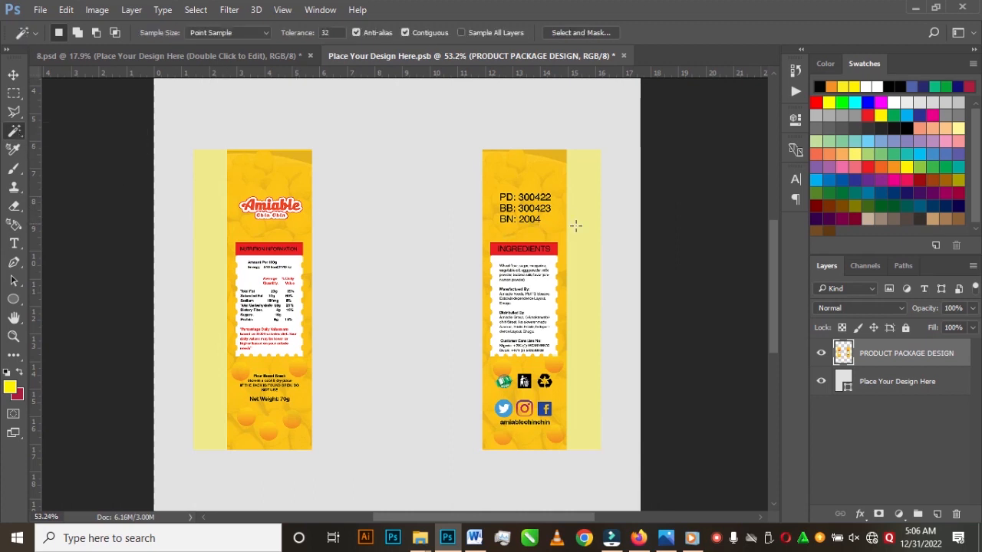
{"action": "left_click", "coordinate": [211, 196]}
{"action": "key", "text": "Delete"}
{"action": "left_click", "coordinate": [589, 208]}
{"action": "key", "text": "Delete"}
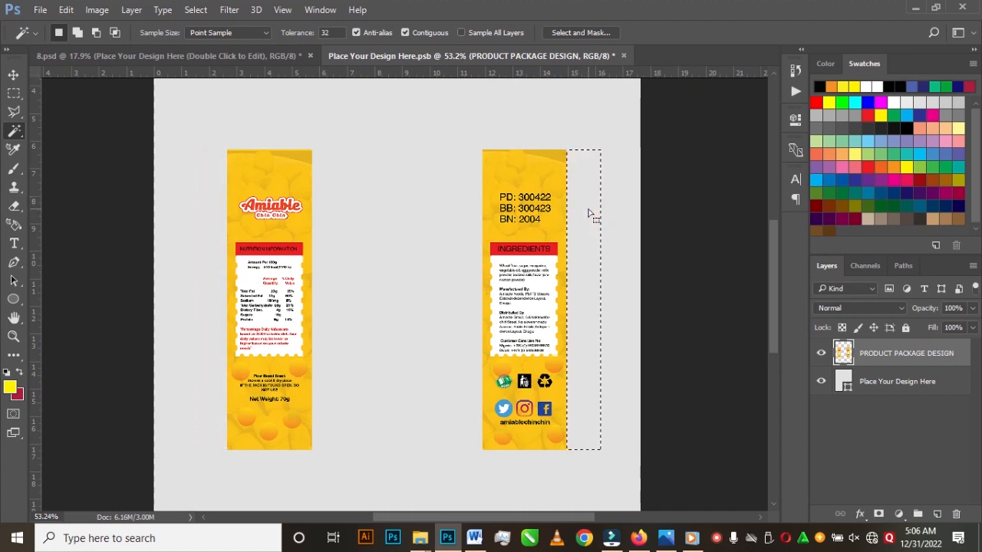
{"action": "key", "text": "ctrl+d"}
Separate the ingredients panel onto its own layer with Layer Via Cut.
{"action": "key", "text": "v"}
{"action": "mouse_move", "coordinate": [514, 273]}
{"action": "left_mouse_down"}
{"action": "mouse_move", "coordinate": [394, 273]}
{"action": "mouse_move", "coordinate": [521, 273]}
{"action": "left_mouse_up"}
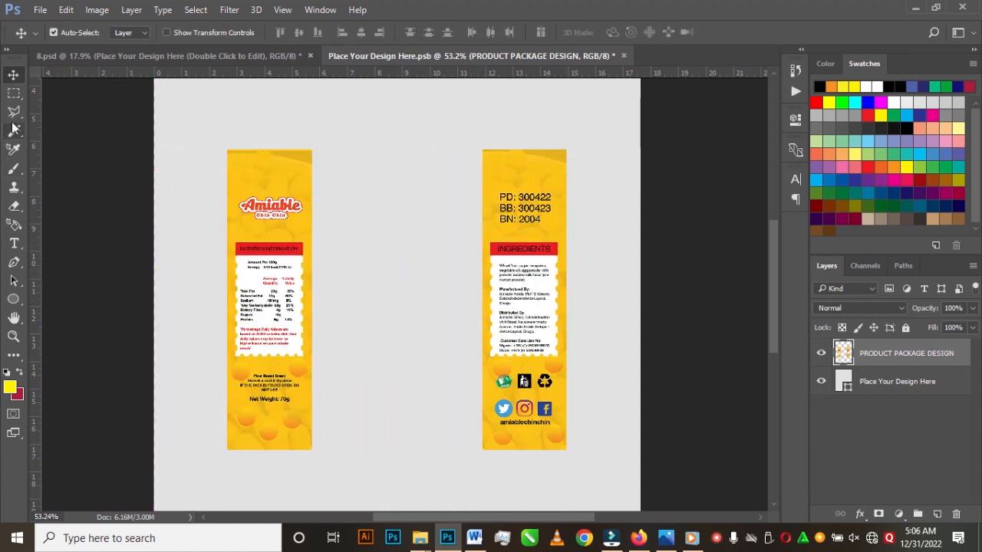
{"action": "left_click", "coordinate": [14, 93]}
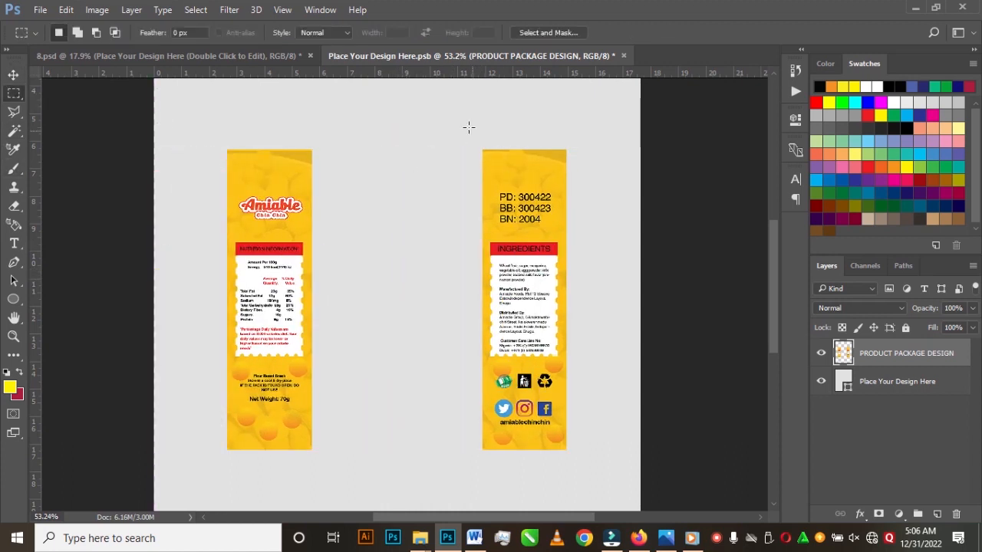
{"action": "left_click_drag", "start_coordinate": [466, 123], "coordinate": [610, 470]}
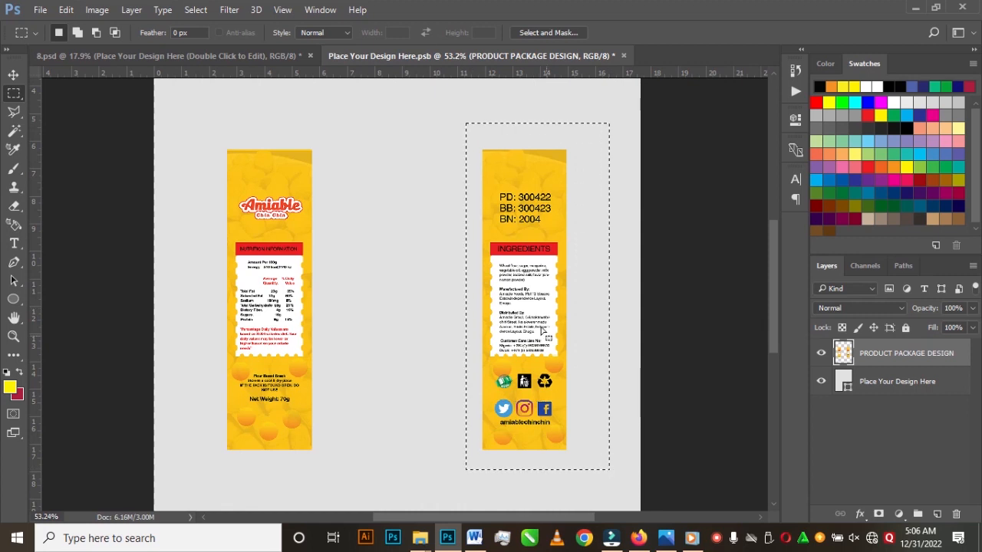
{"action": "right_click", "coordinate": [515, 237]}
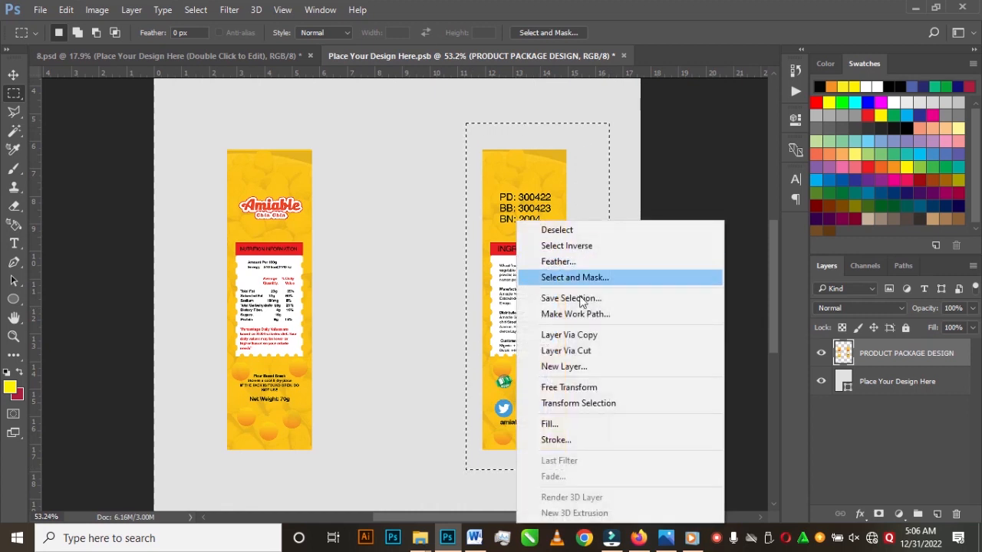
{"action": "left_click", "coordinate": [581, 347]}
Move the two side panels together near the canvas centre, with the ingredients panel directly left of the nutrition panel.
{"action": "key", "text": "v"}
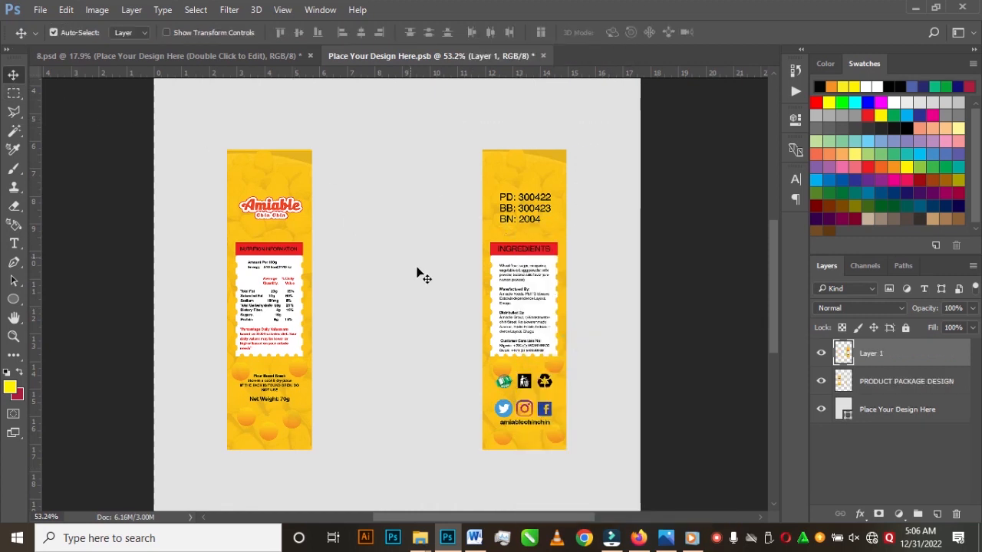
{"action": "left_click_drag", "start_coordinate": [292, 272], "coordinate": [426, 275]}
{"action": "left_click_drag", "start_coordinate": [536, 263], "coordinate": [344, 266]}
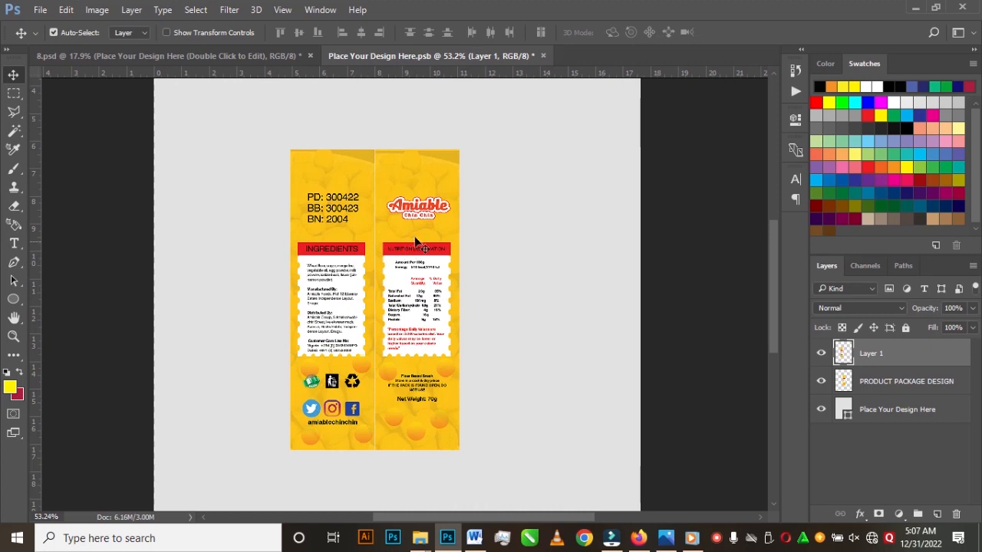
{"action": "key", "text": "Right"}
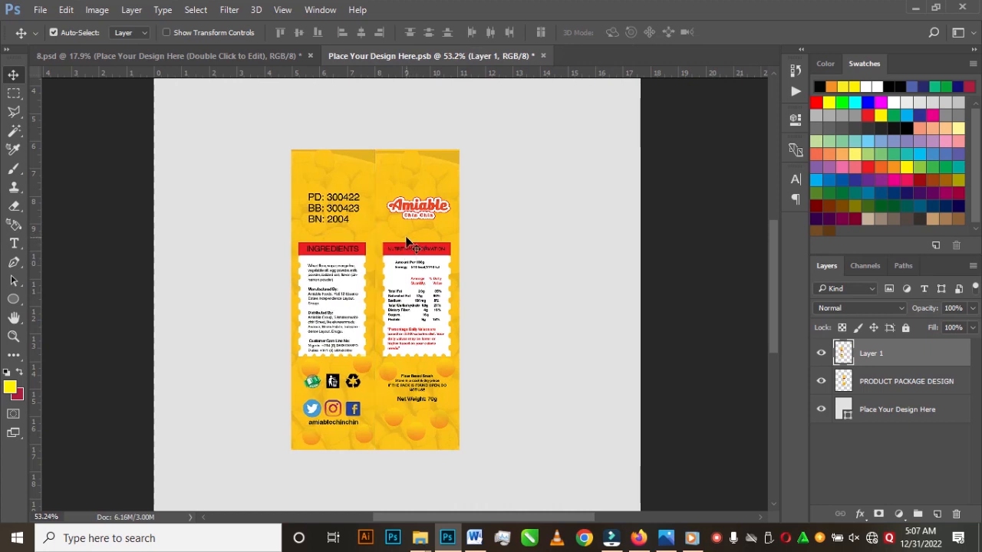
{"action": "key", "text": "Left"}
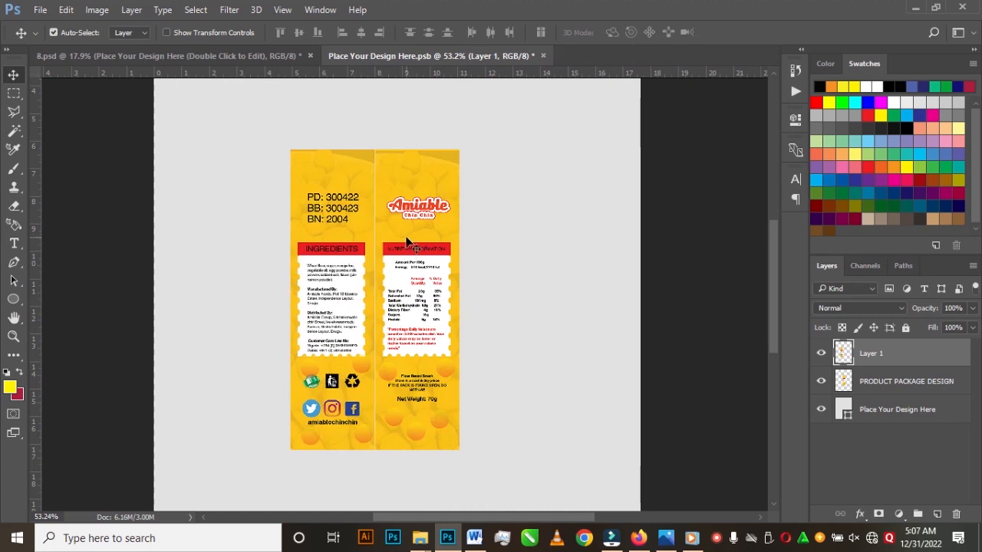
Select both panel layers and scale them up together to fill the full canvas height.
{"action": "left_click", "coordinate": [419, 191], "text": "shift"}
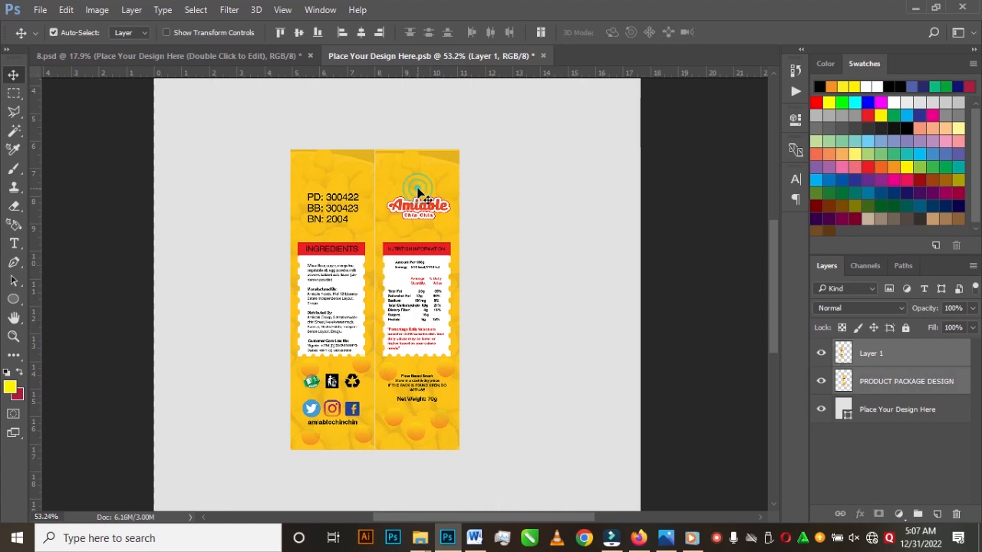
{"action": "scroll", "coordinate": [459, 238], "scroll_direction": "down", "scroll_amount": 3}
{"action": "left_click_drag", "start_coordinate": [417, 244], "coordinate": [508, 97]}
{"action": "key", "text": "ctrl+t"}
{"action": "key", "text": "Return"}
Recolor the Place Your Design Here background layer with the yellow f5bc15 sampled from the nutrition panel.
{"action": "left_click", "coordinate": [522, 290]}
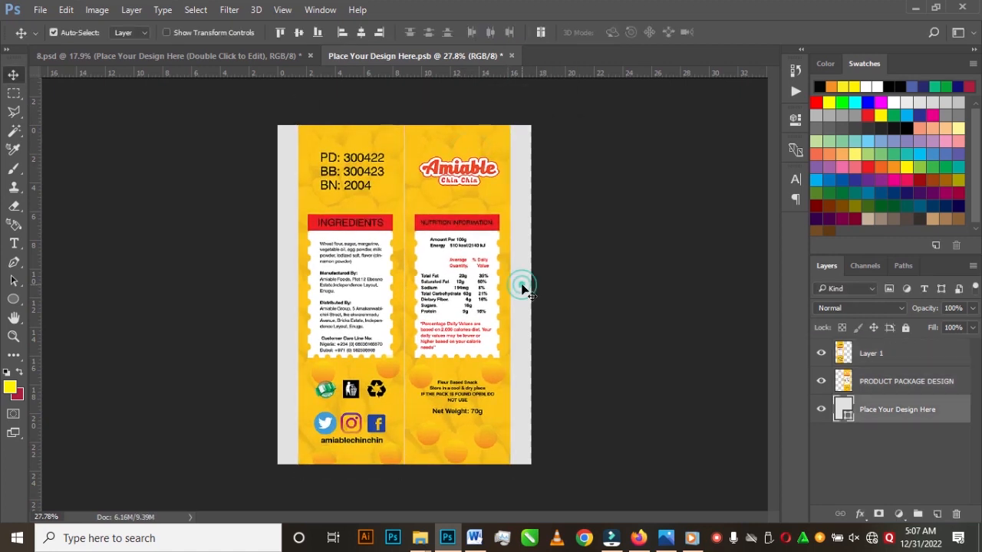
{"action": "double_click", "coordinate": [845, 415]}
{"action": "left_click", "coordinate": [497, 203]}
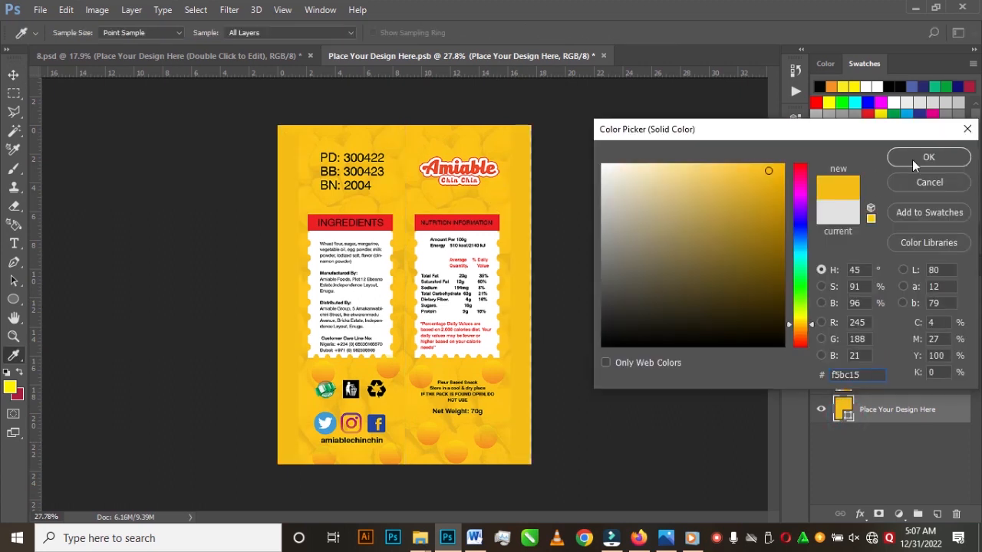
{"action": "left_click", "coordinate": [905, 160]}
Close the back artwork document with its changes saved and check both pouches in the mockup.
{"action": "left_click", "coordinate": [603, 56]}
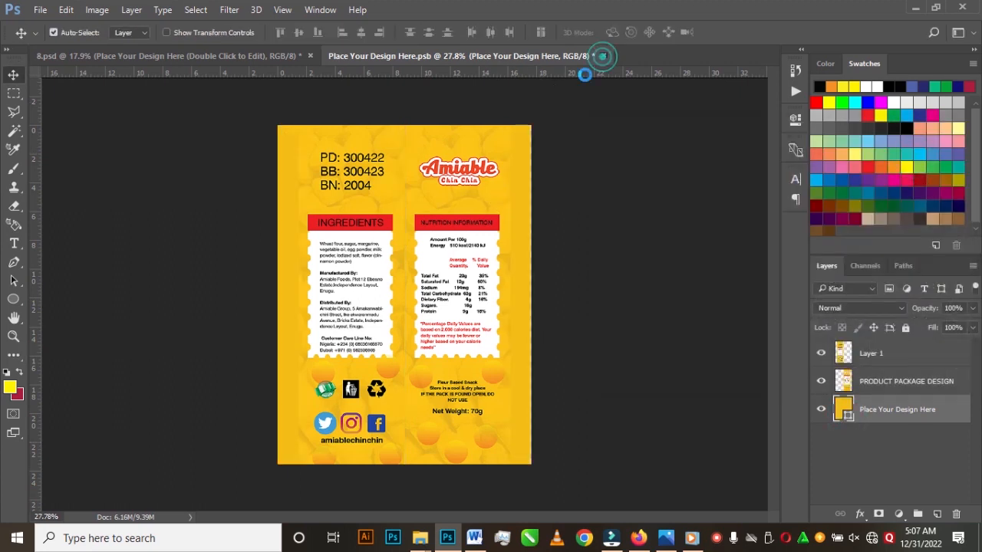
{"action": "left_click", "coordinate": [427, 216]}
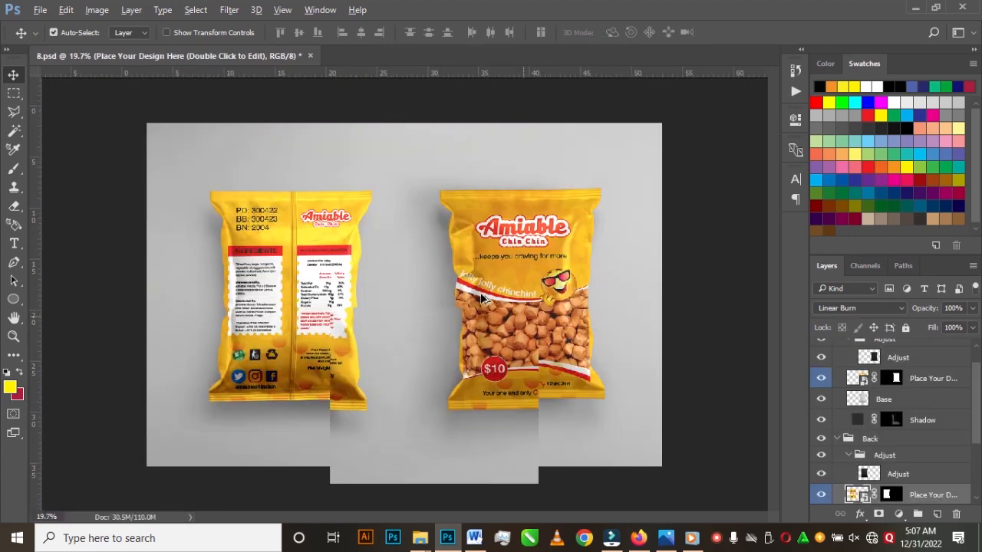
{"action": "scroll", "coordinate": [523, 317], "scroll_direction": "up", "scroll_amount": 3}
{"action": "scroll", "coordinate": [511, 290], "scroll_direction": "down", "scroll_amount": 4}
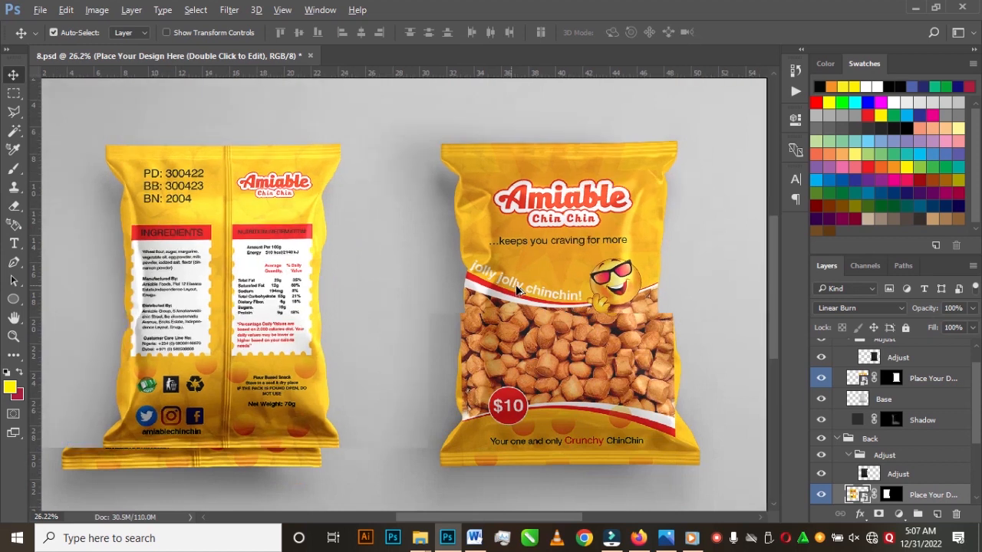
{"action": "scroll", "coordinate": [485, 313], "scroll_direction": "up", "scroll_amount": 2}
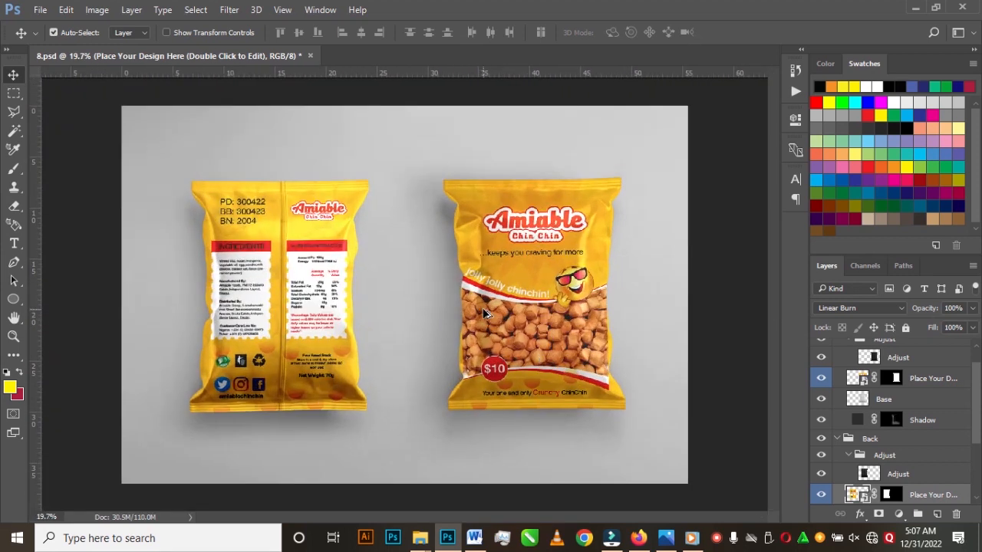